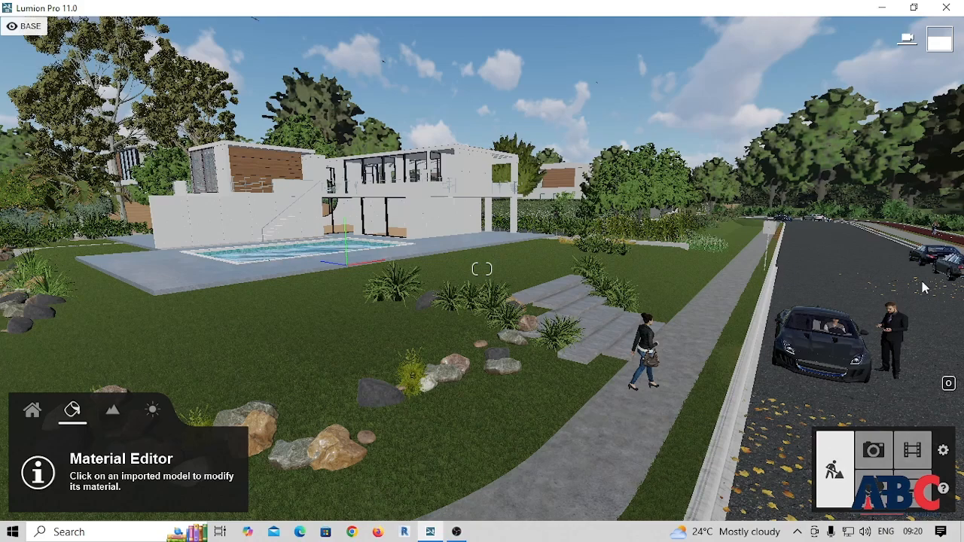
Start recording a new movie clip in slot 3 and set the camera's focal length to 32 mm
{"action": "left_click", "coordinate": [913, 451]}
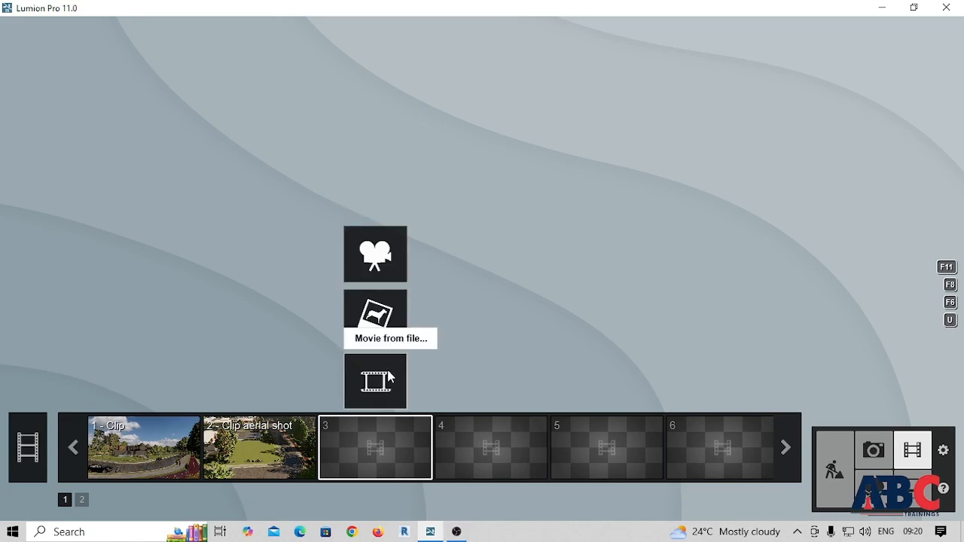
{"action": "left_click", "coordinate": [386, 257]}
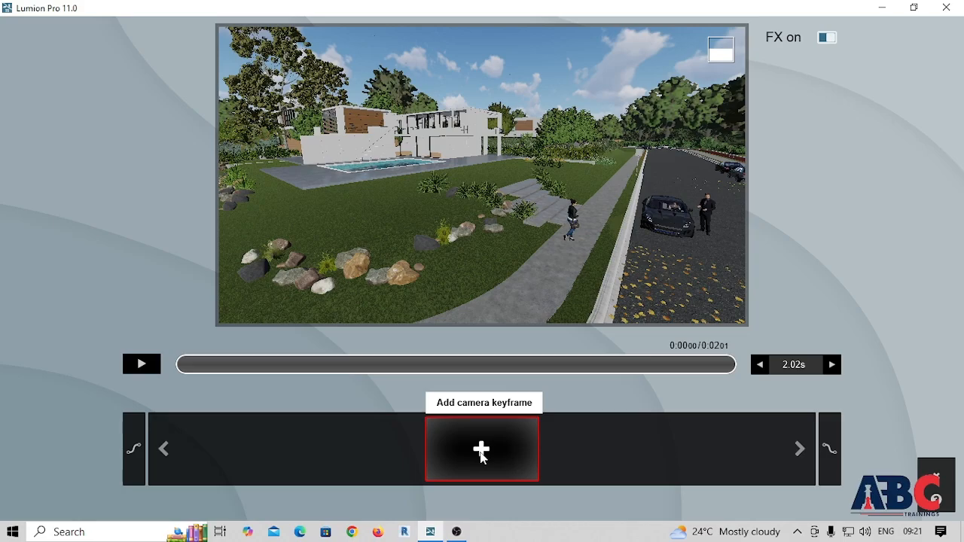
{"action": "scroll", "coordinate": [373, 169], "scroll_direction": "up", "scroll_amount": 3}
{"action": "scroll", "coordinate": [373, 169], "scroll_direction": "down", "scroll_amount": 4}
{"action": "mouse_move", "coordinate": [500, 299]}
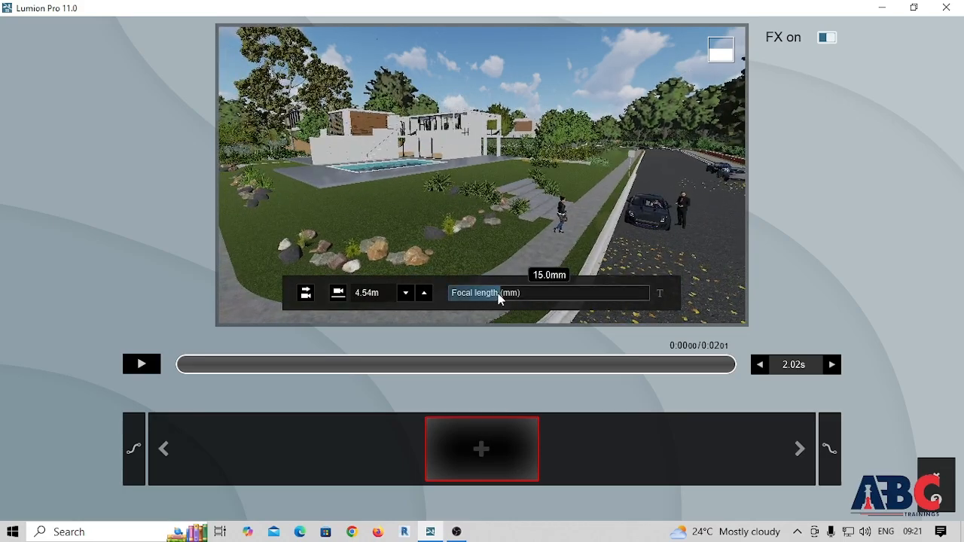
{"action": "left_click_drag", "start_coordinate": [500, 298], "coordinate": [535, 310]}
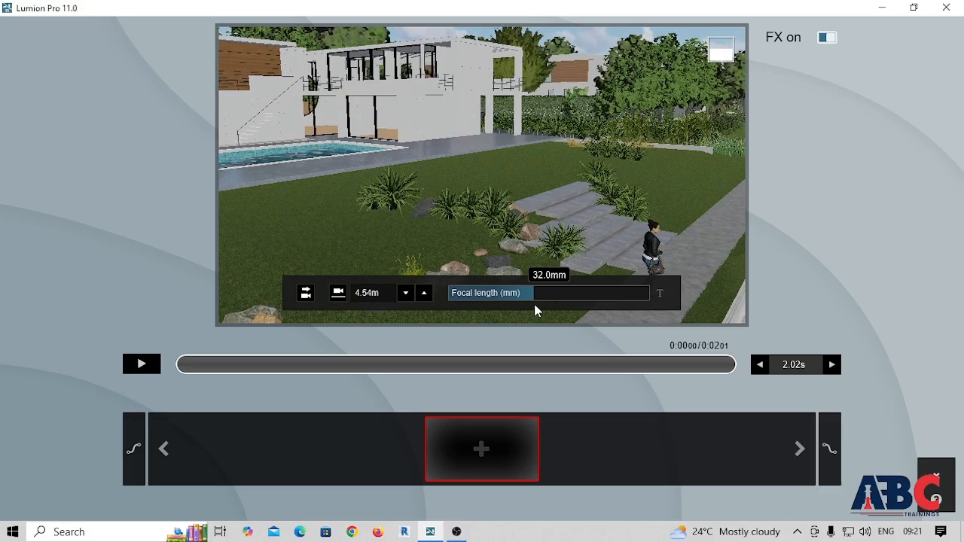
Level the camera to a horizontal view of the house and set the eye level to 1.60 m
{"action": "scroll", "coordinate": [532, 220], "scroll_direction": "down", "scroll_amount": 3}
{"action": "right_click_drag", "start_coordinate": [532, 220], "coordinate": [500, 226]}
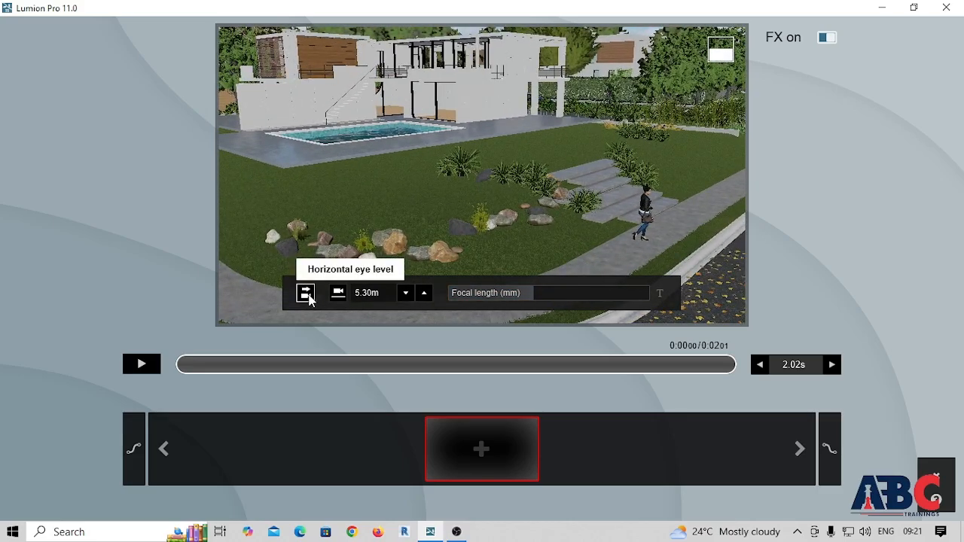
{"action": "left_click", "coordinate": [308, 296]}
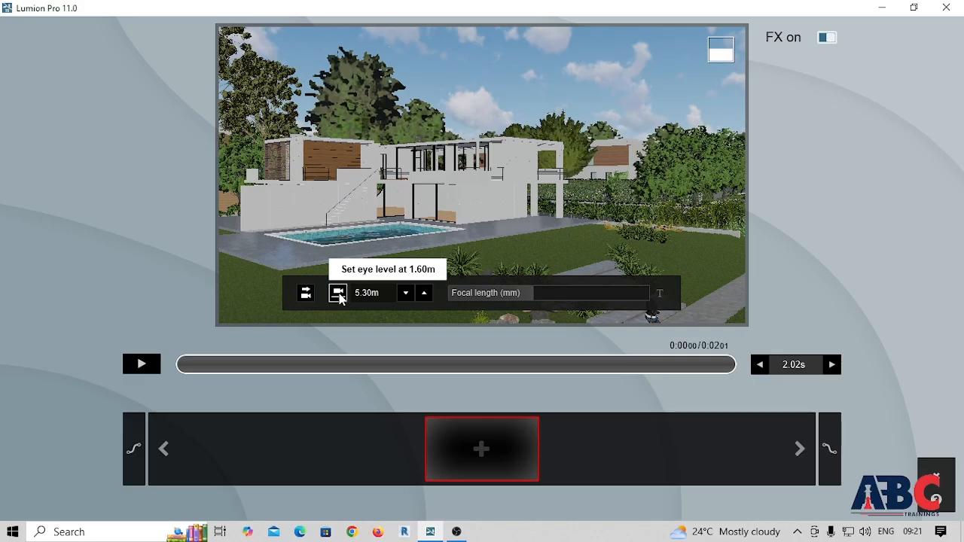
{"action": "left_click", "coordinate": [339, 294]}
Frame the whole house, pool and street corner from across the road and add the first camera keyframe
{"action": "right_click_drag", "start_coordinate": [482, 175], "coordinate": [488, 203]}
{"action": "scroll", "coordinate": [458, 190], "scroll_direction": "down", "scroll_amount": 4}
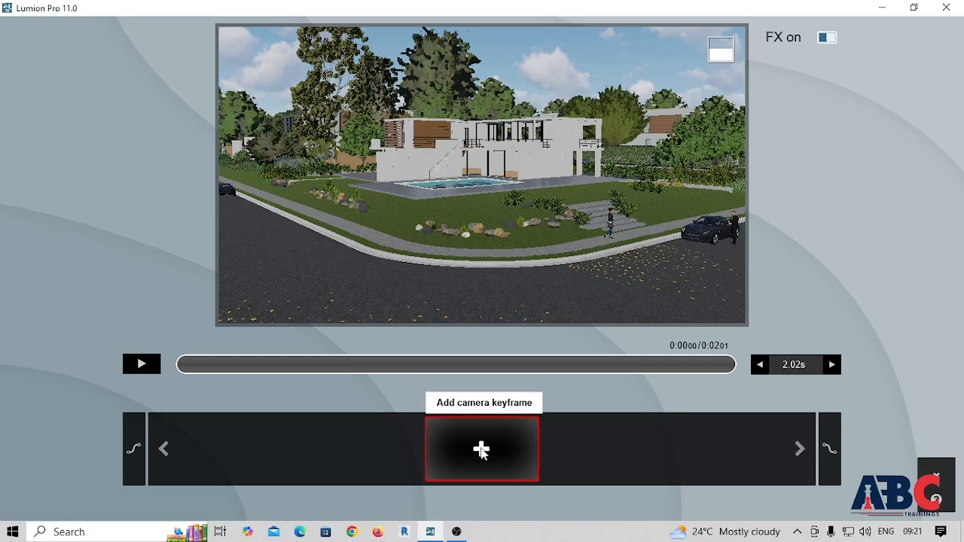
{"action": "left_click", "coordinate": [481, 449]}
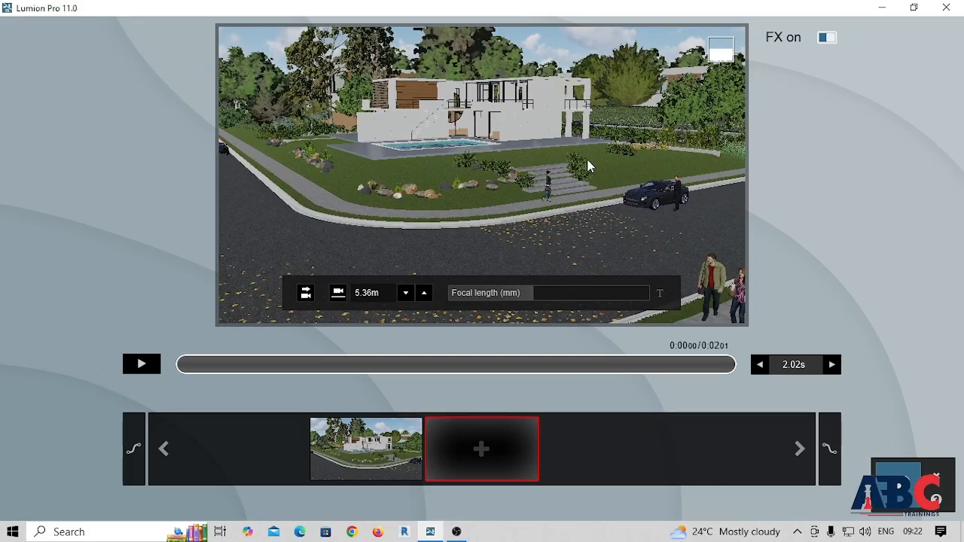
Add a second camera keyframe closer to the house, with the garden steps and the parked black car in view
{"action": "right_click_drag", "start_coordinate": [587, 159], "coordinate": [586, 165]}
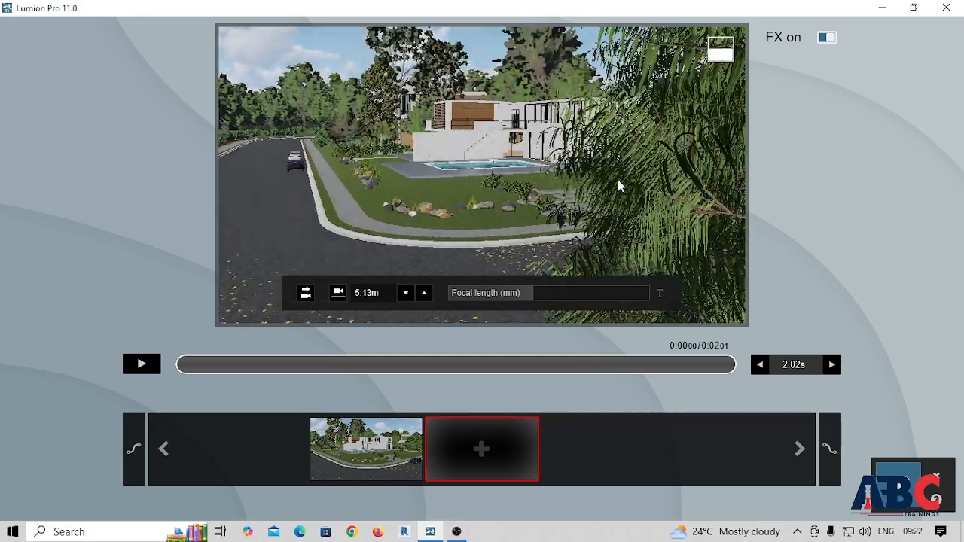
{"action": "scroll", "coordinate": [618, 186], "scroll_direction": "up", "scroll_amount": 1}
{"action": "right_click_drag", "start_coordinate": [617, 186], "coordinate": [615, 203]}
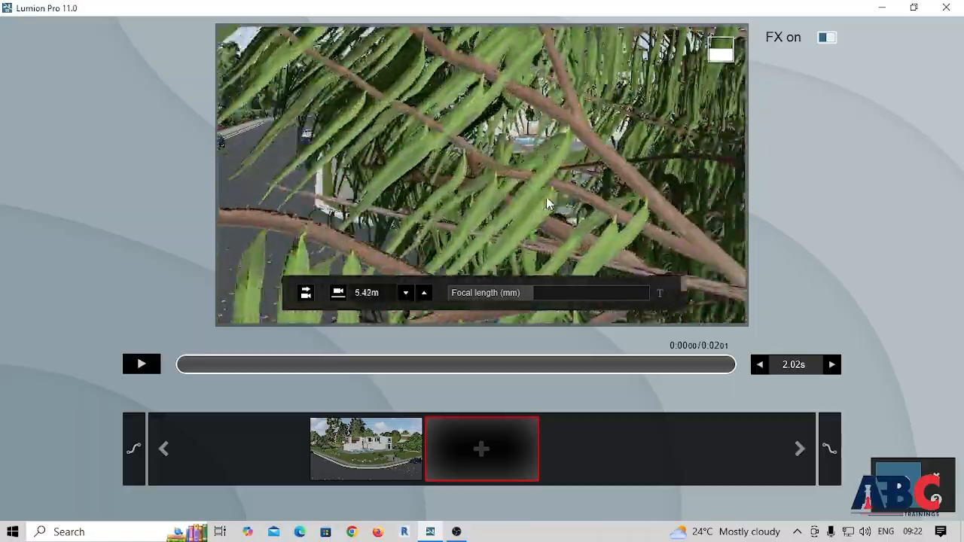
{"action": "scroll", "coordinate": [547, 213], "scroll_direction": "up", "scroll_amount": 2}
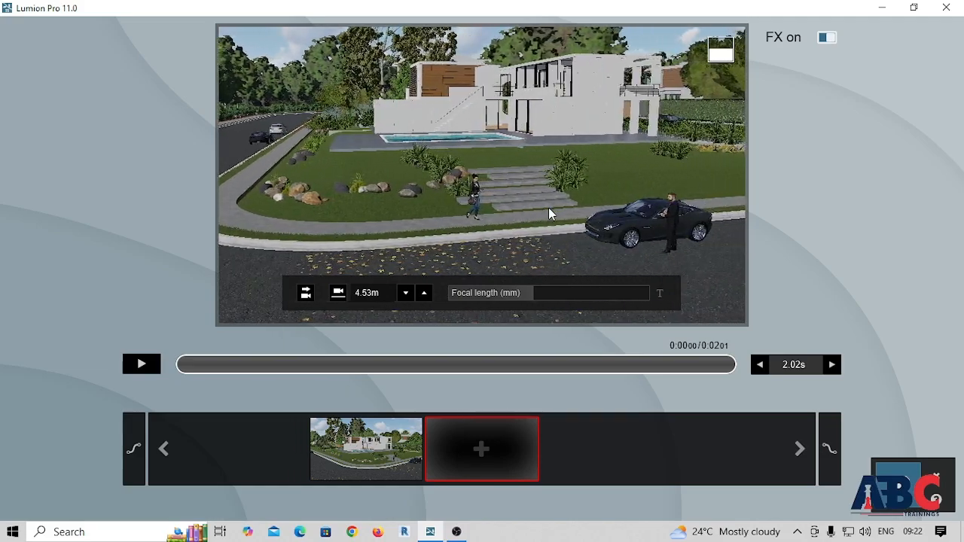
{"action": "left_click", "coordinate": [481, 458]}
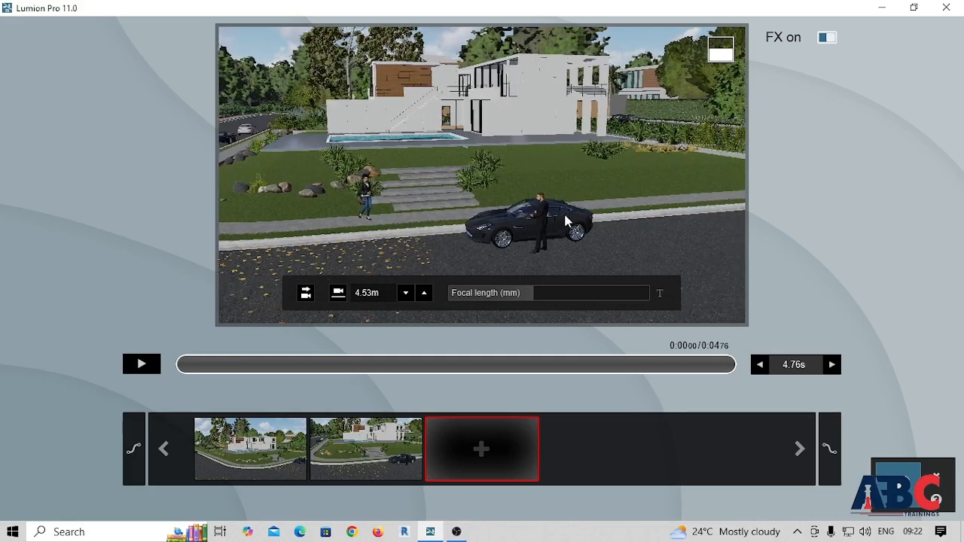
Add a third camera keyframe further along the road past the parked black car, and save and preview the clip
{"action": "mouse_move", "coordinate": [564, 213]}
{"action": "right_mouse_down"}
{"action": "mouse_move", "coordinate": [531, 214]}
{"action": "mouse_move", "coordinate": [562, 213]}
{"action": "mouse_move", "coordinate": [554, 211]}
{"action": "right_mouse_up"}
{"action": "key", "text": "d"}
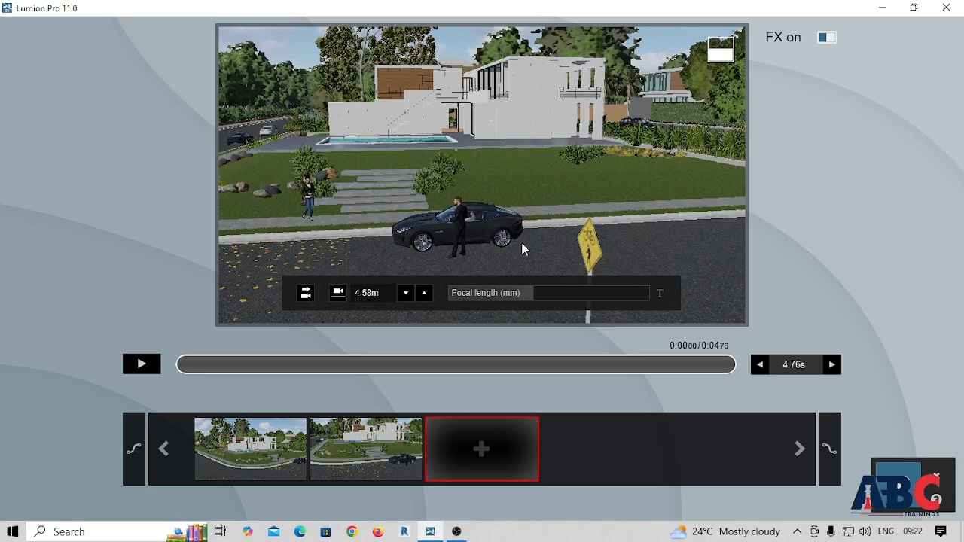
{"action": "left_click", "coordinate": [488, 460]}
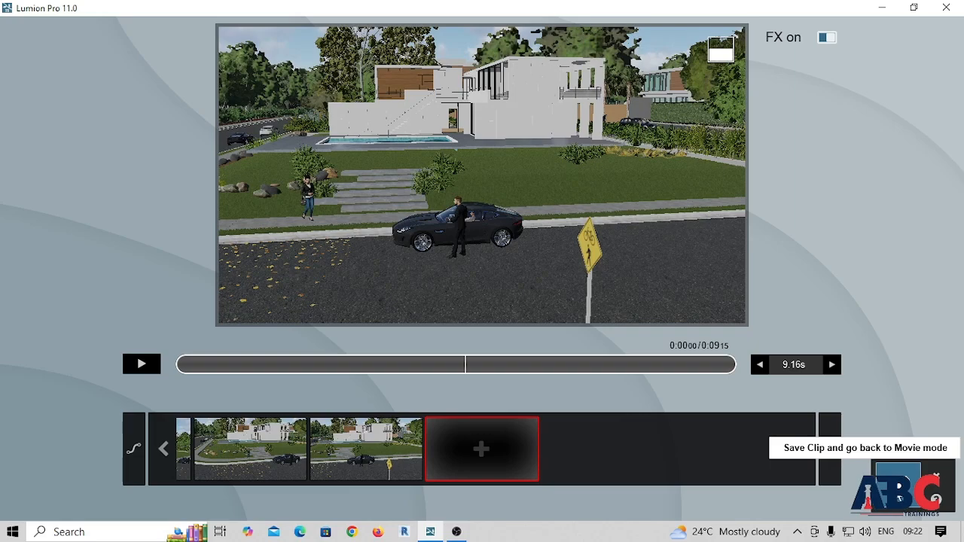
{"action": "left_click", "coordinate": [898, 498]}
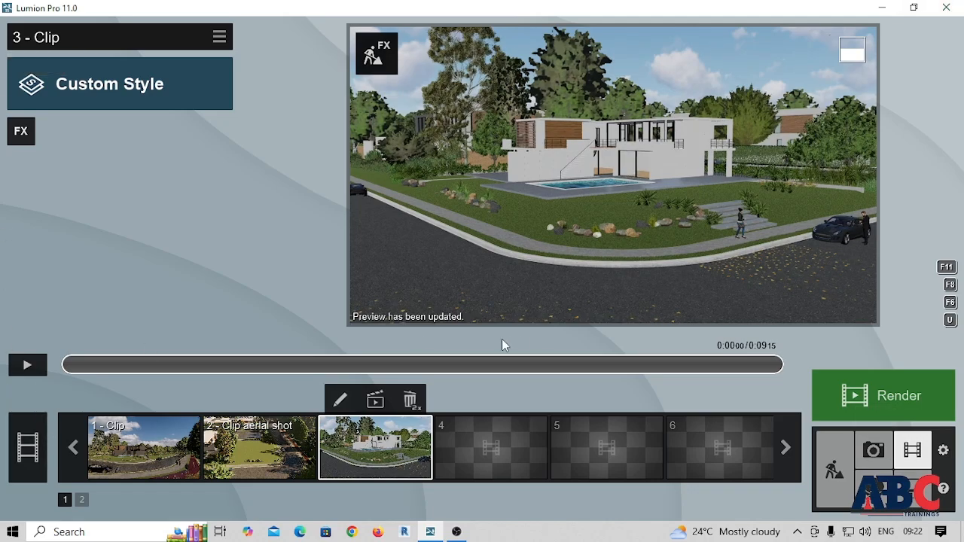
{"action": "left_click", "coordinate": [27, 366]}
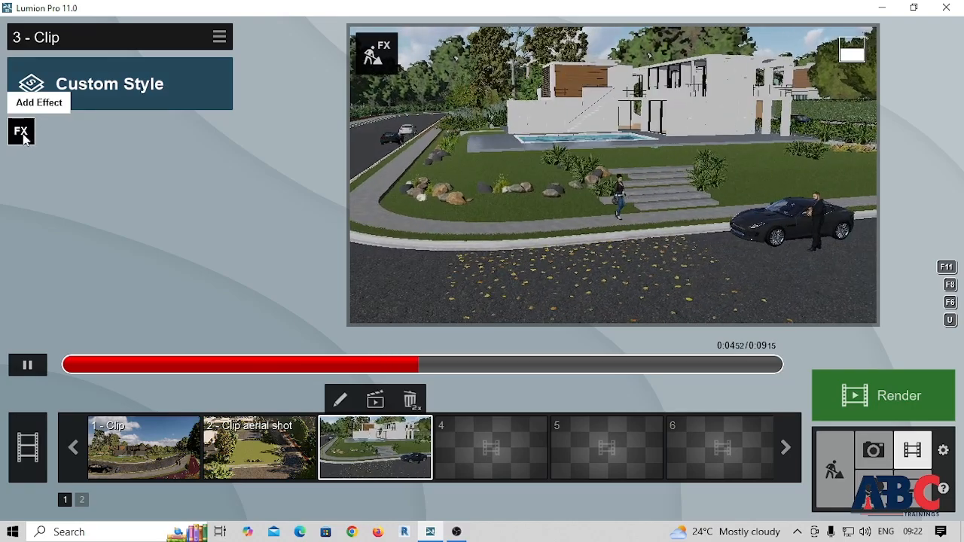
Add the Time Warp effect to clip 3 and increase its animation offsets for people and imported models
{"action": "left_click", "coordinate": [21, 134]}
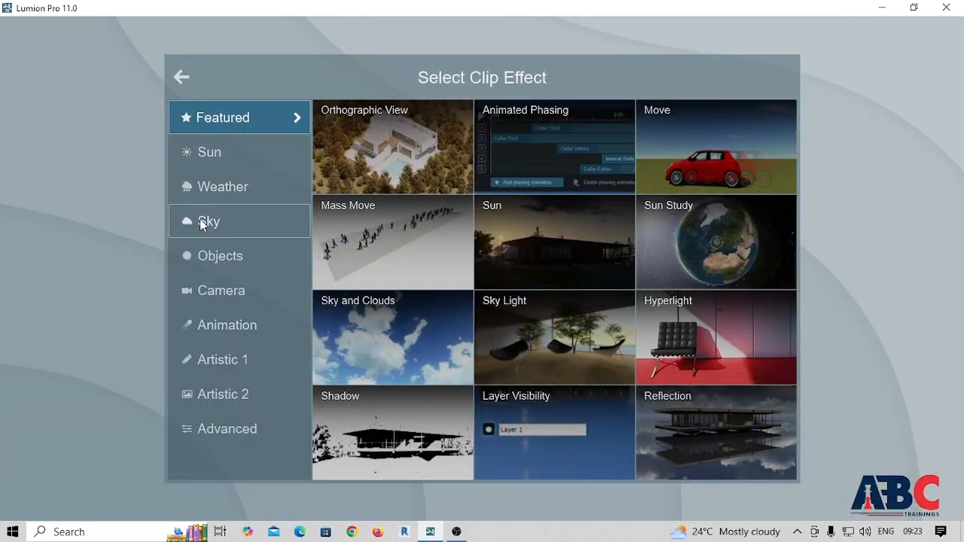
{"action": "left_click", "coordinate": [238, 331]}
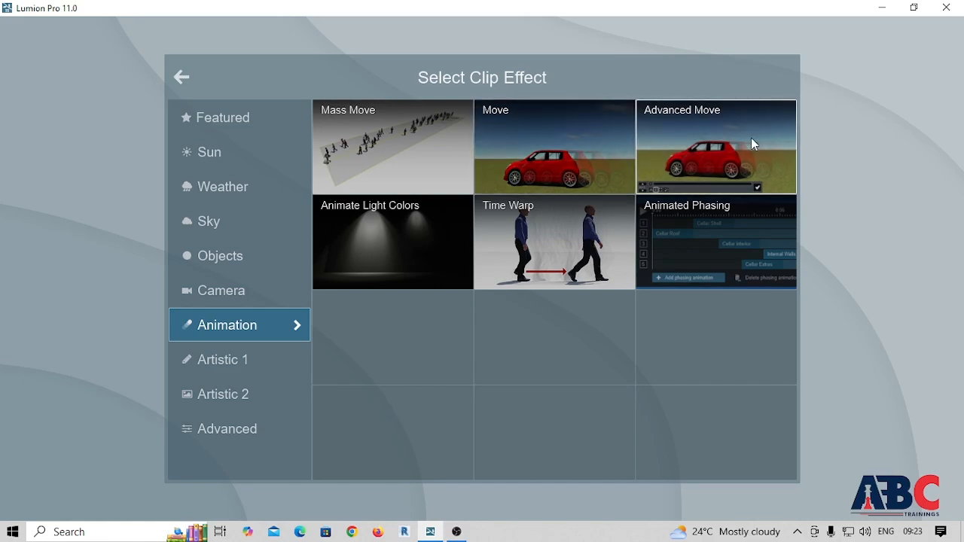
{"action": "left_click", "coordinate": [554, 253]}
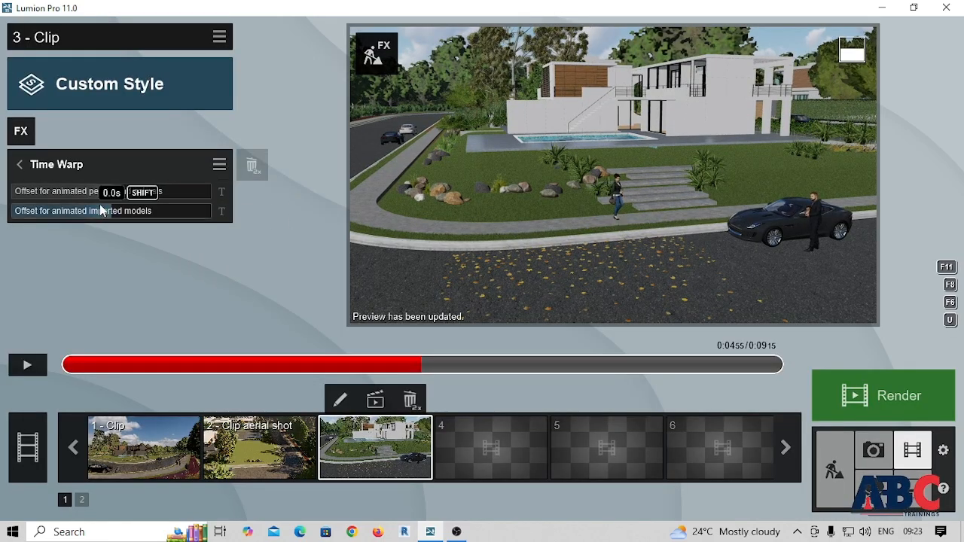
{"action": "left_click_drag", "start_coordinate": [96, 206], "coordinate": [155, 200]}
{"action": "left_click", "coordinate": [616, 215]}
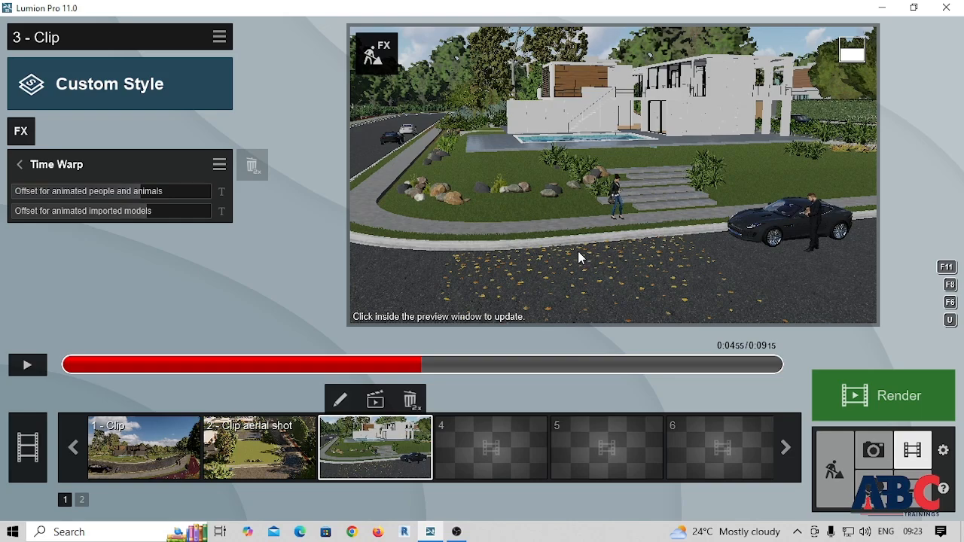
Slightly reduce the Time Warp offset for animated people and animals and return to the effects list
{"action": "left_click", "coordinate": [218, 167]}
{"action": "left_click", "coordinate": [216, 169]}
{"action": "mouse_move", "coordinate": [140, 193]}
{"action": "left_mouse_down"}
{"action": "mouse_move", "coordinate": [122, 195]}
{"action": "mouse_move", "coordinate": [133, 201]}
{"action": "left_mouse_up"}
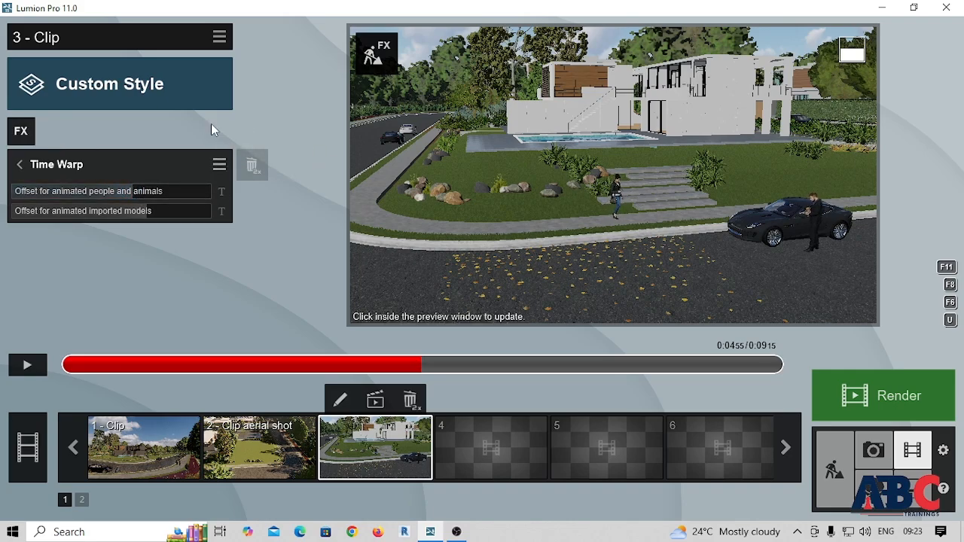
{"action": "left_click", "coordinate": [18, 163]}
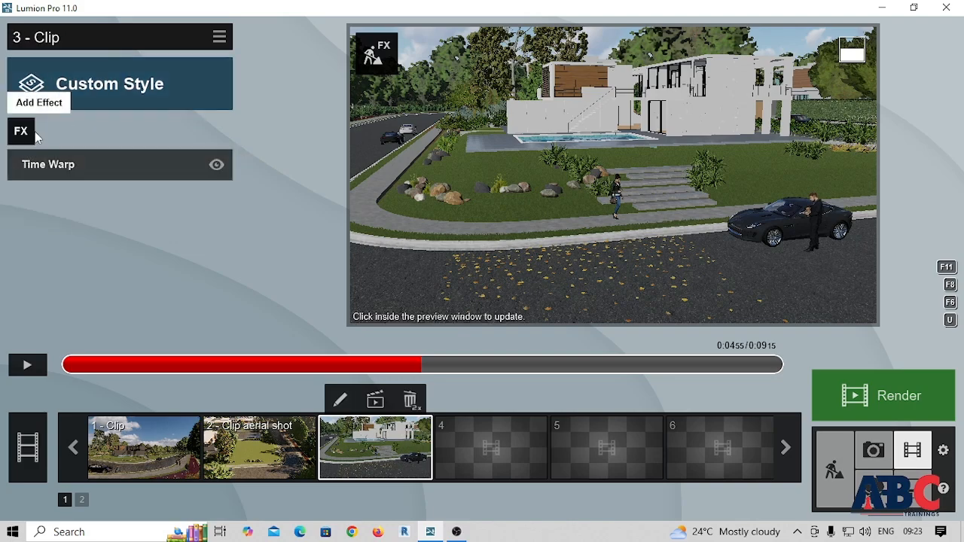
Add the Move animation effect to clip 3 and open its start position for editing
{"action": "left_click", "coordinate": [21, 132]}
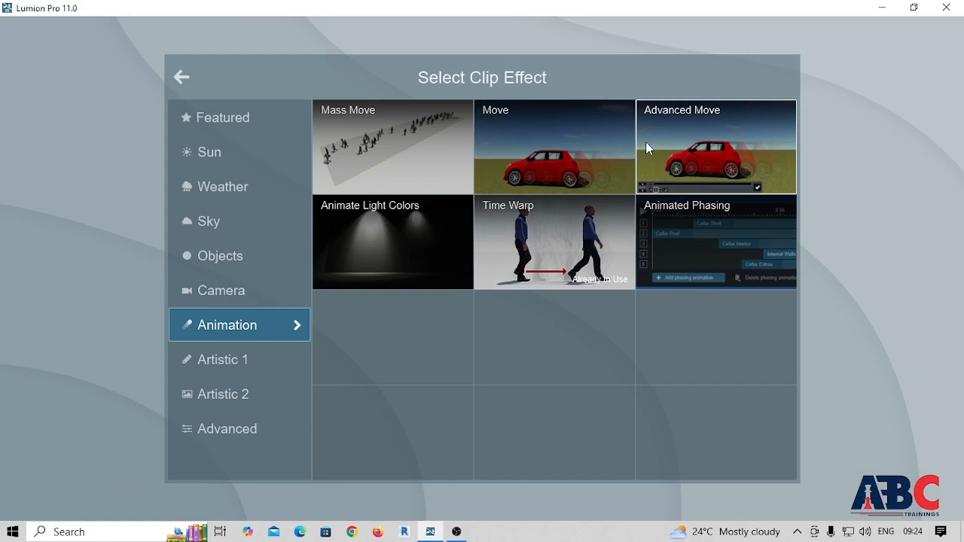
{"action": "left_click", "coordinate": [573, 151]}
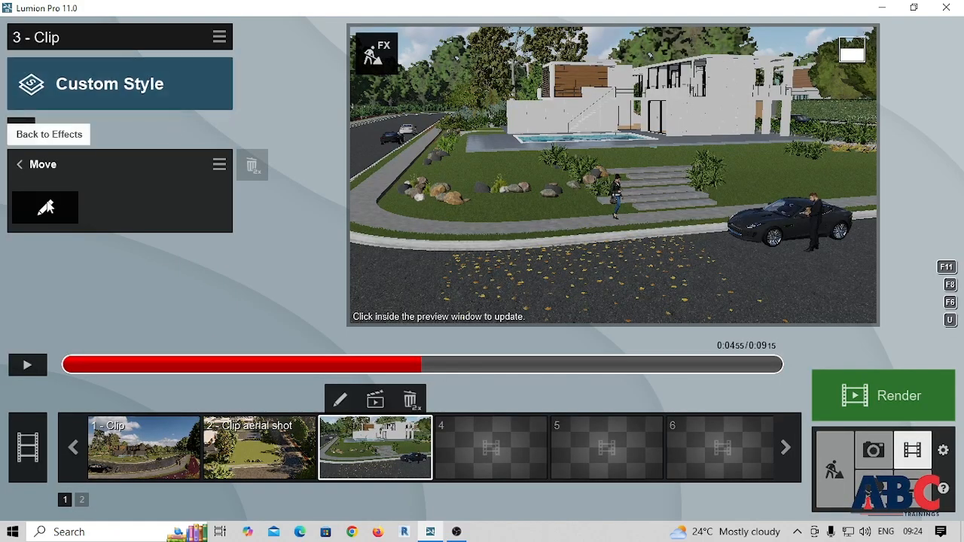
{"action": "left_click", "coordinate": [46, 208]}
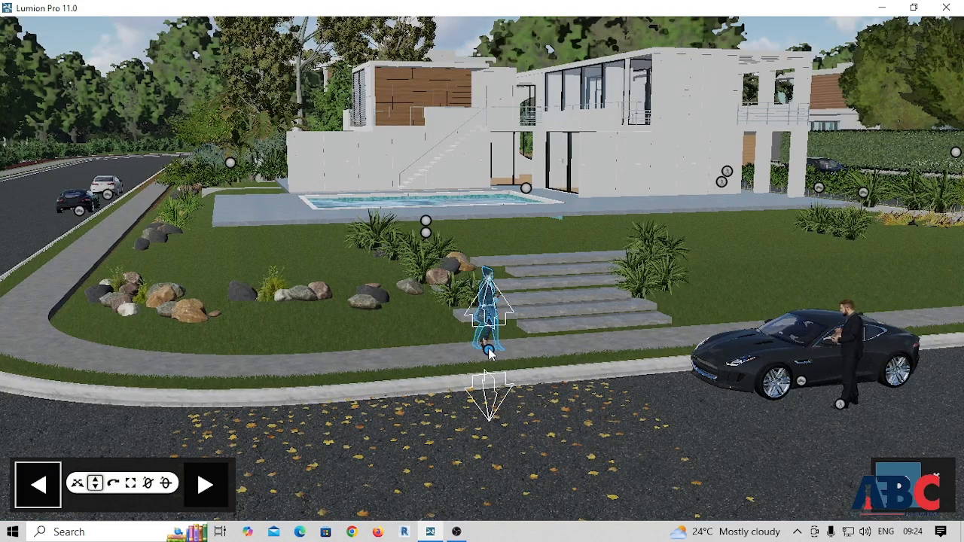
Rotate the walking woman on the sidewalk in her start position so she faces the garden and house
{"action": "mouse_move", "coordinate": [489, 349]}
{"action": "left_mouse_down"}
{"action": "mouse_move", "coordinate": [516, 350]}
{"action": "mouse_move", "coordinate": [465, 349]}
{"action": "mouse_move", "coordinate": [494, 343]}
{"action": "mouse_move", "coordinate": [475, 354]}
{"action": "mouse_move", "coordinate": [502, 346]}
{"action": "mouse_move", "coordinate": [490, 348]}
{"action": "mouse_move", "coordinate": [516, 360]}
{"action": "mouse_move", "coordinate": [598, 346]}
{"action": "mouse_move", "coordinate": [473, 350]}
{"action": "mouse_move", "coordinate": [486, 343]}
{"action": "left_mouse_up"}
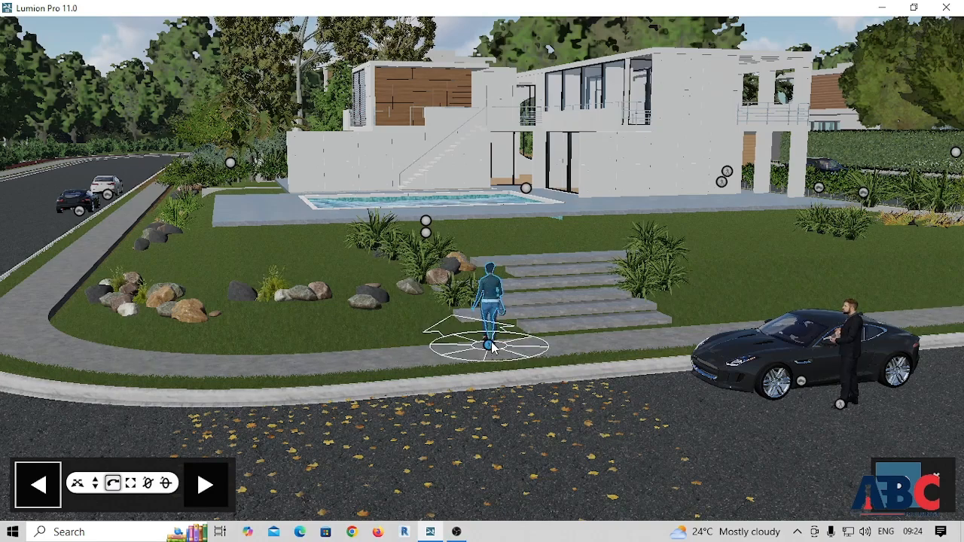
{"action": "left_click_drag", "start_coordinate": [471, 356], "coordinate": [437, 353]}
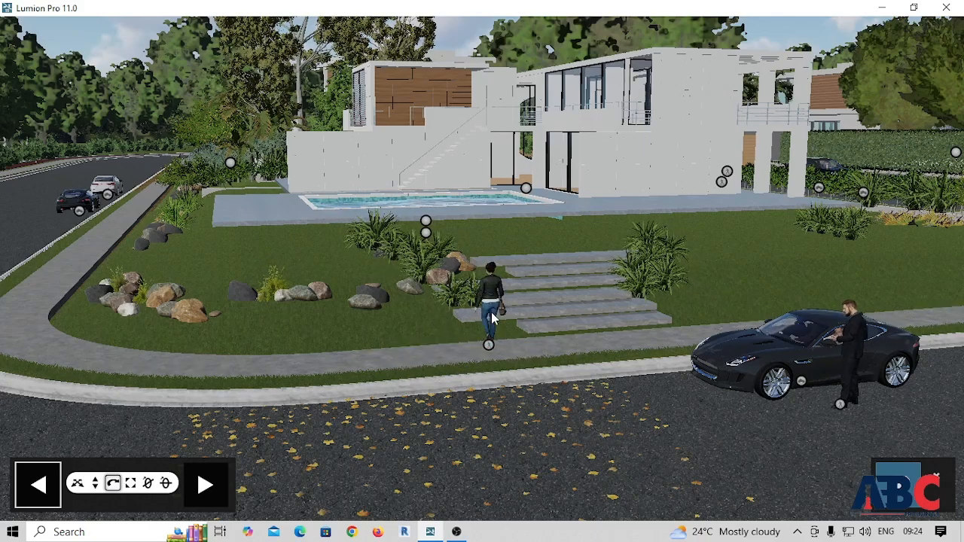
{"action": "left_click_drag", "start_coordinate": [488, 347], "coordinate": [487, 348]}
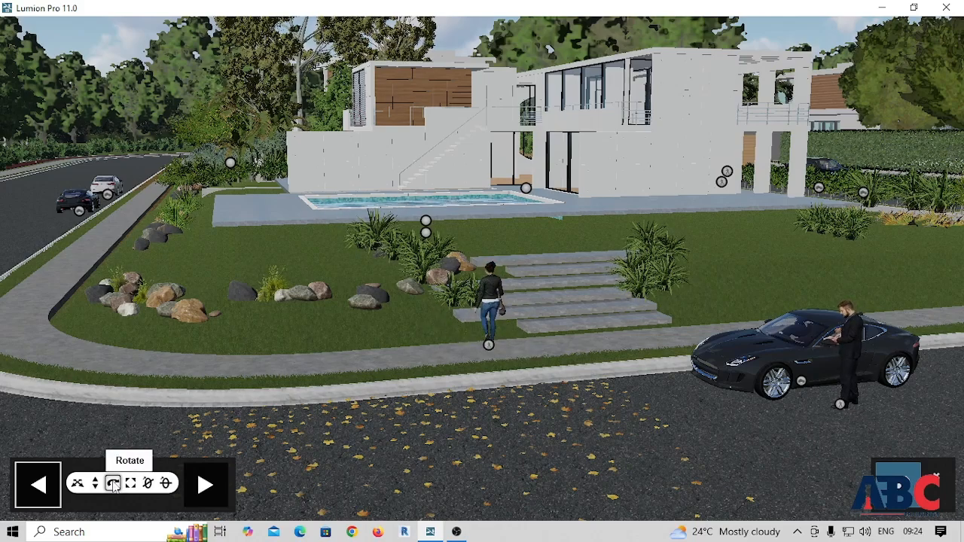
{"action": "mouse_move", "coordinate": [489, 344]}
{"action": "left_mouse_down"}
{"action": "mouse_move", "coordinate": [525, 413]}
{"action": "mouse_move", "coordinate": [587, 461]}
{"action": "left_mouse_up"}
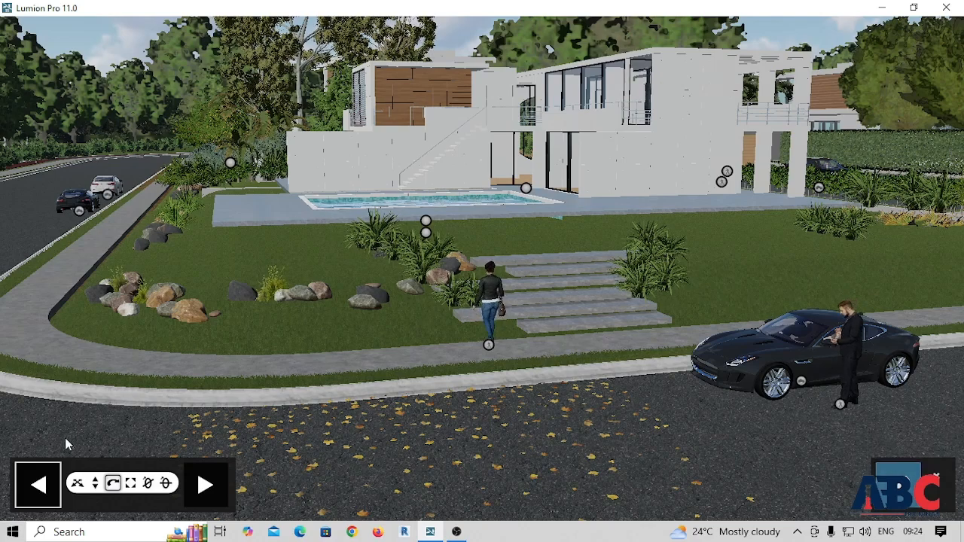
{"action": "left_click_drag", "start_coordinate": [484, 358], "coordinate": [500, 366]}
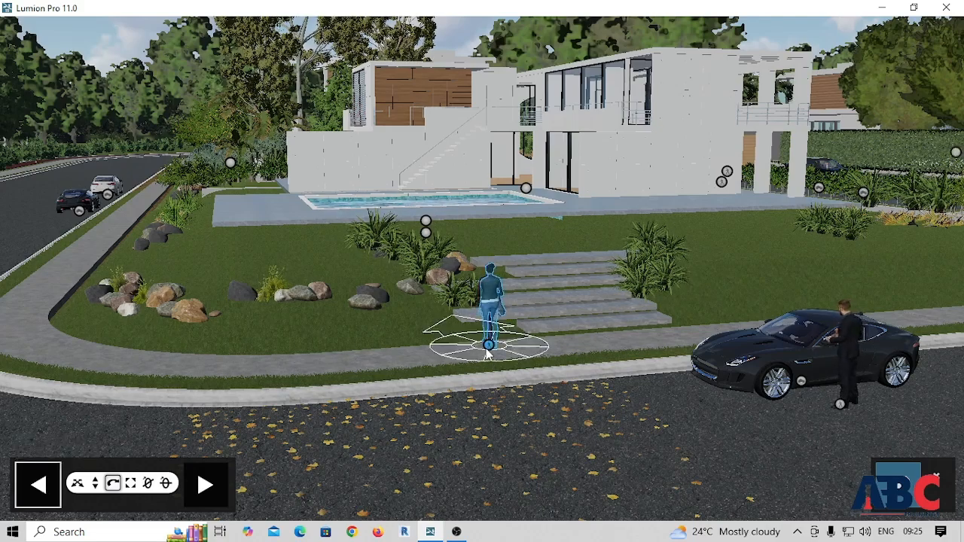
{"action": "left_click_drag", "start_coordinate": [488, 346], "coordinate": [522, 356]}
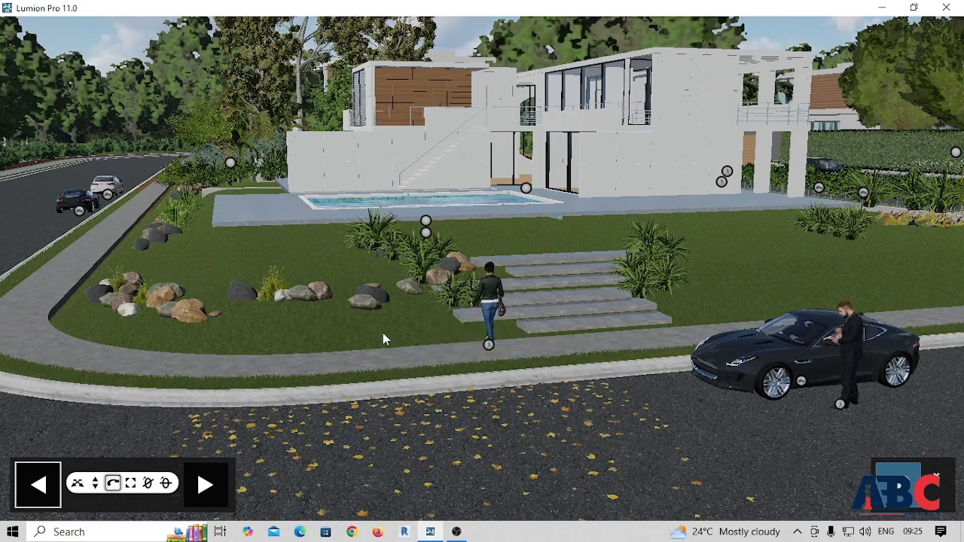
{"action": "left_click_drag", "start_coordinate": [484, 351], "coordinate": [390, 358]}
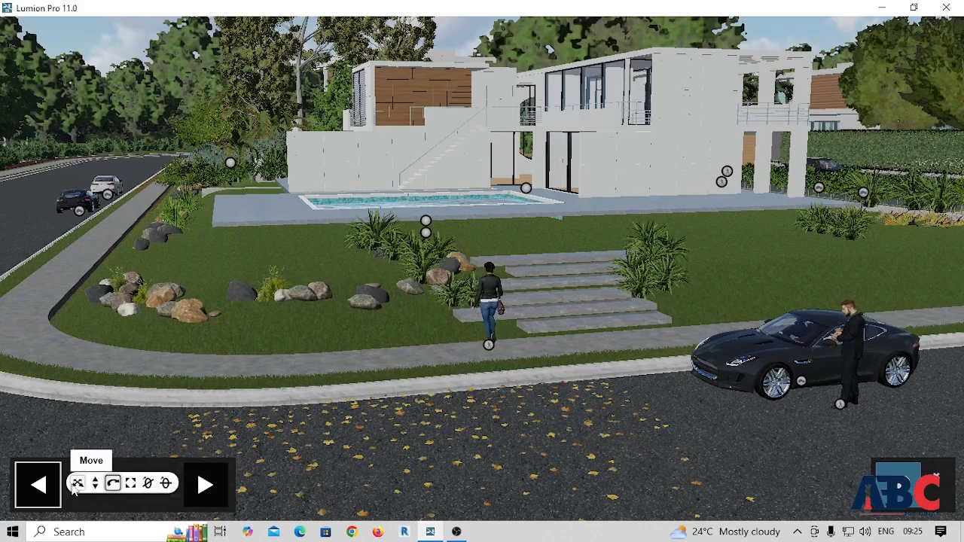
Try tilting the walking woman in her start position, and save the Move effect edits
{"action": "left_click", "coordinate": [148, 484]}
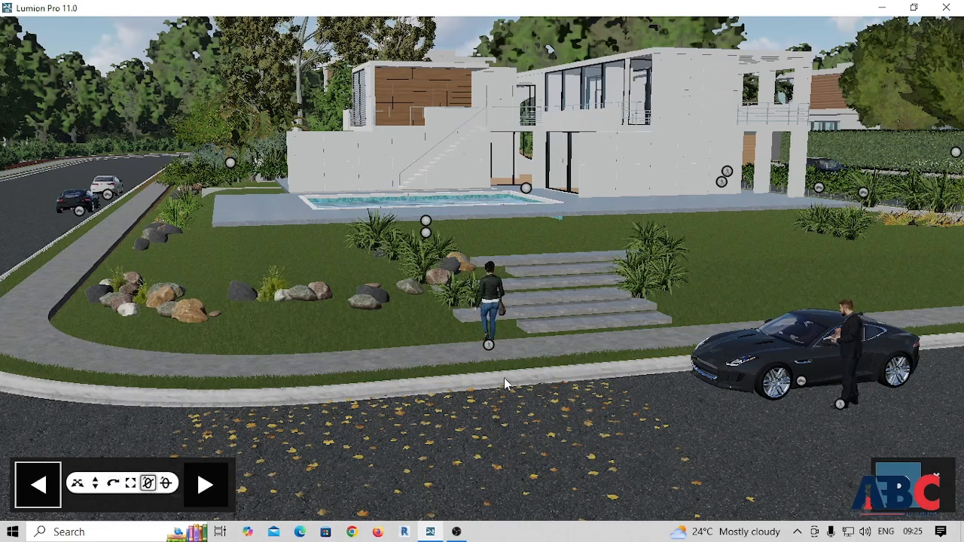
{"action": "mouse_move", "coordinate": [492, 342]}
{"action": "left_mouse_down"}
{"action": "mouse_move", "coordinate": [465, 354]}
{"action": "mouse_move", "coordinate": [459, 372]}
{"action": "mouse_move", "coordinate": [477, 401]}
{"action": "mouse_move", "coordinate": [498, 342]}
{"action": "mouse_move", "coordinate": [505, 354]}
{"action": "left_mouse_up"}
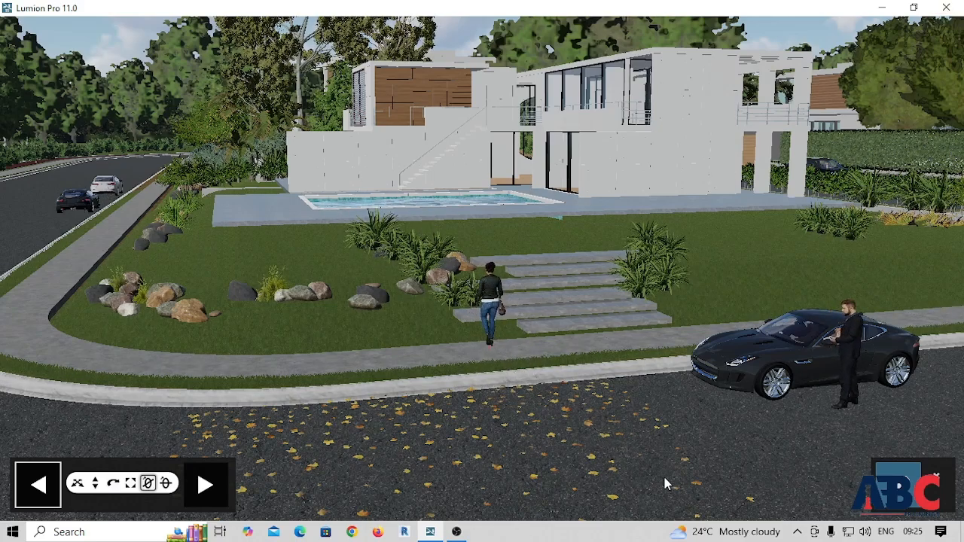
{"action": "left_click", "coordinate": [885, 487]}
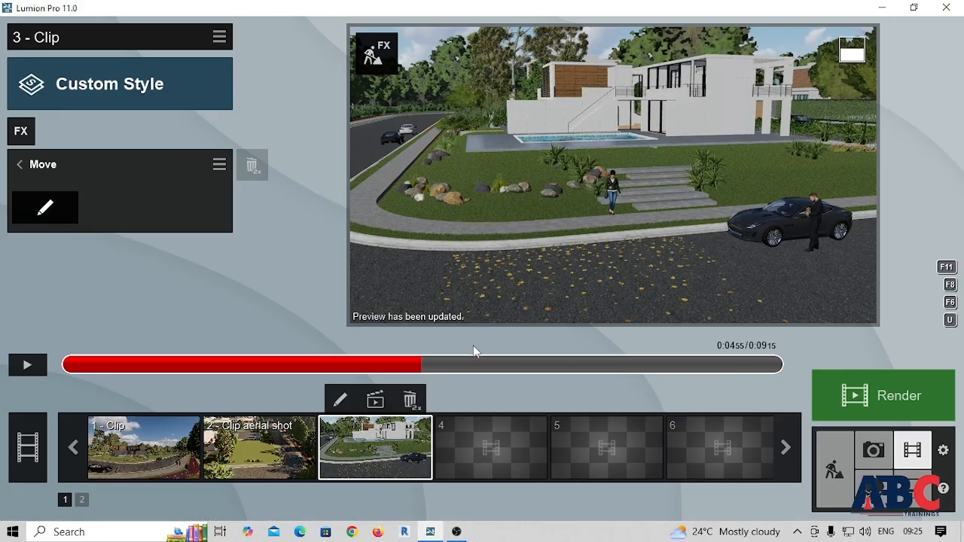
Add the Mass Move animation effect to clip 3 and open it for editing
{"action": "left_click", "coordinate": [21, 165]}
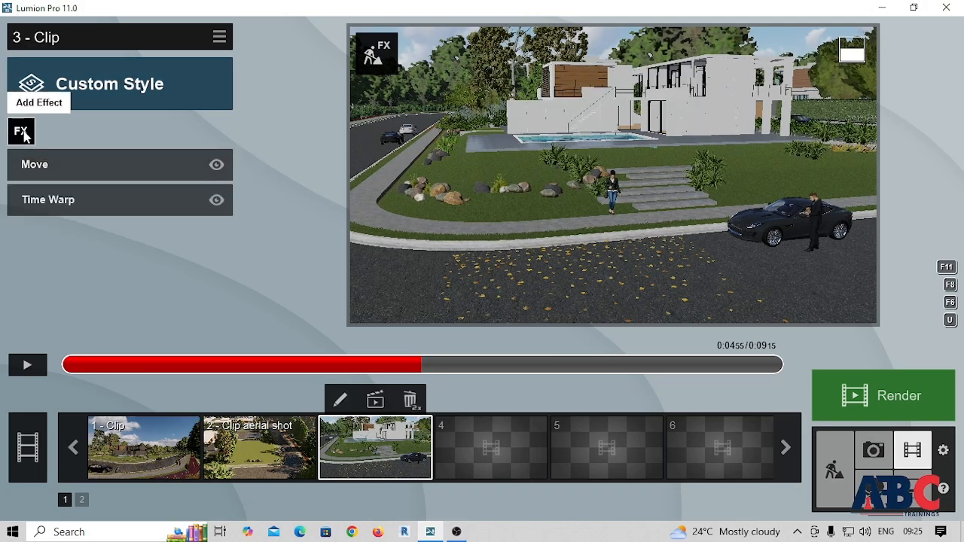
{"action": "left_click", "coordinate": [22, 132]}
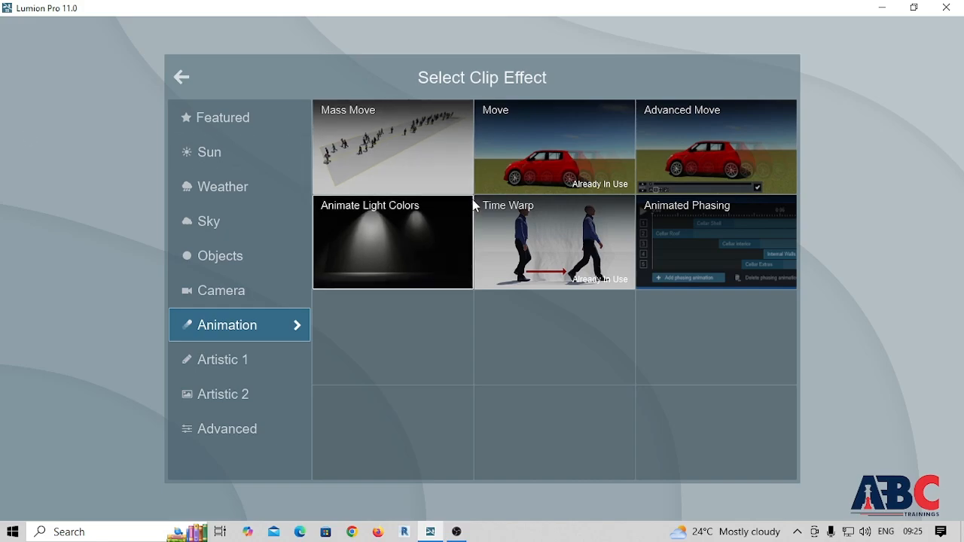
{"action": "left_click", "coordinate": [388, 161]}
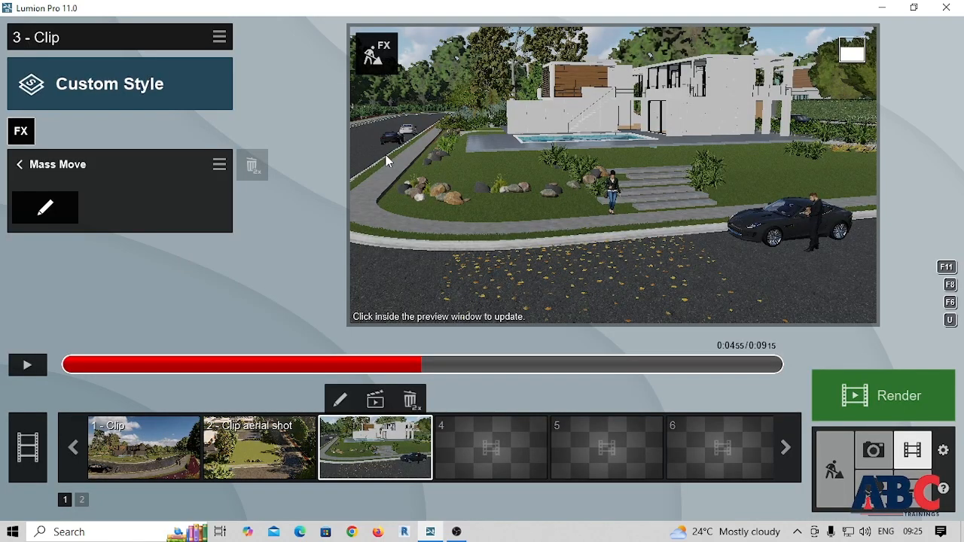
{"action": "left_click", "coordinate": [44, 208]}
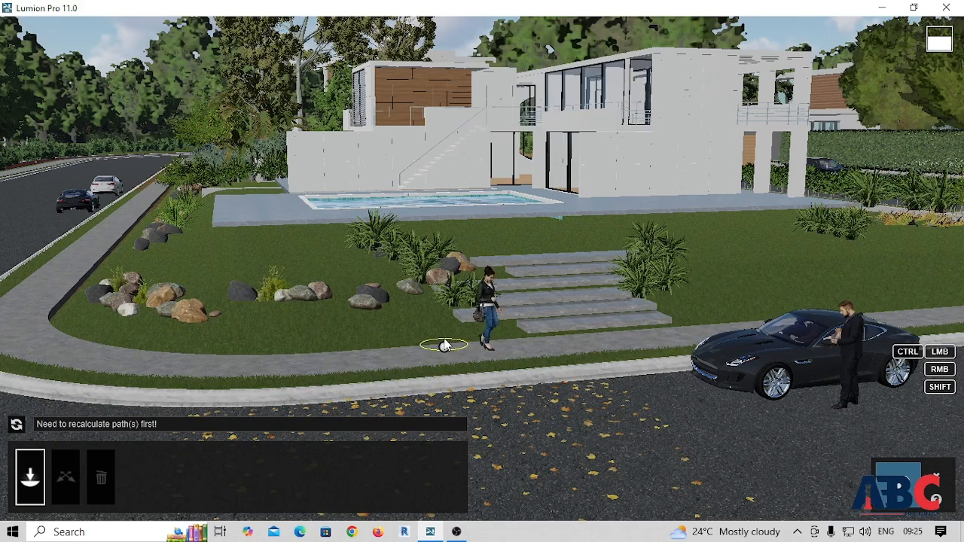
Place a Mass Move path along the sidewalk from the walking woman toward the parked car, set its width to 0.85 m, and save
{"action": "left_click", "coordinate": [486, 347]}
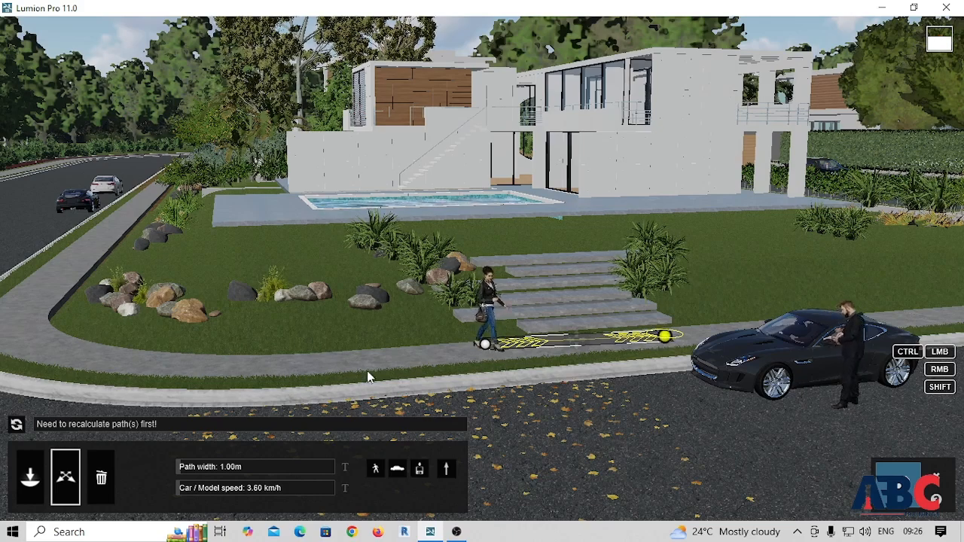
{"action": "mouse_move", "coordinate": [183, 467]}
{"action": "left_mouse_down"}
{"action": "mouse_move", "coordinate": [194, 473]}
{"action": "mouse_move", "coordinate": [180, 476]}
{"action": "left_mouse_up"}
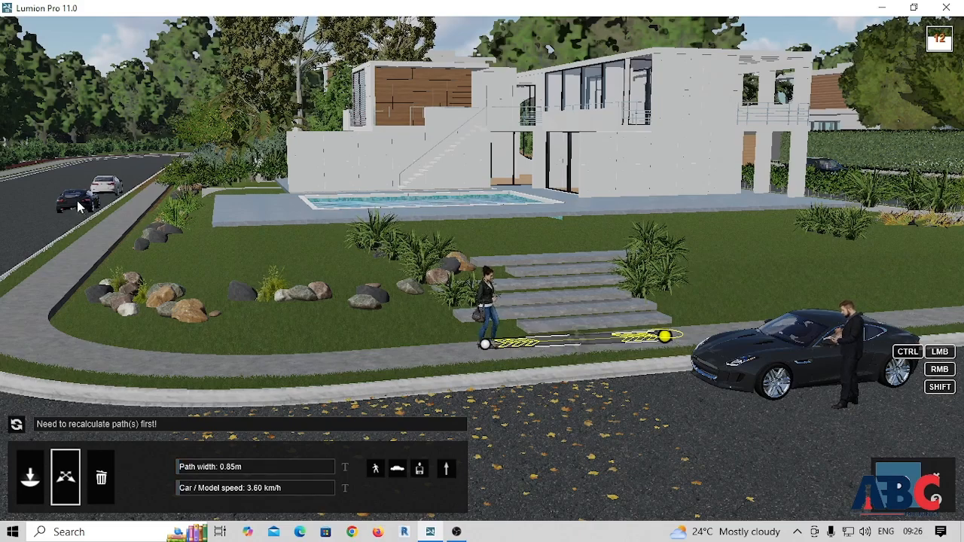
{"action": "scroll", "coordinate": [679, 389], "scroll_direction": "down", "scroll_amount": 3}
{"action": "scroll", "coordinate": [801, 375], "scroll_direction": "up", "scroll_amount": 3}
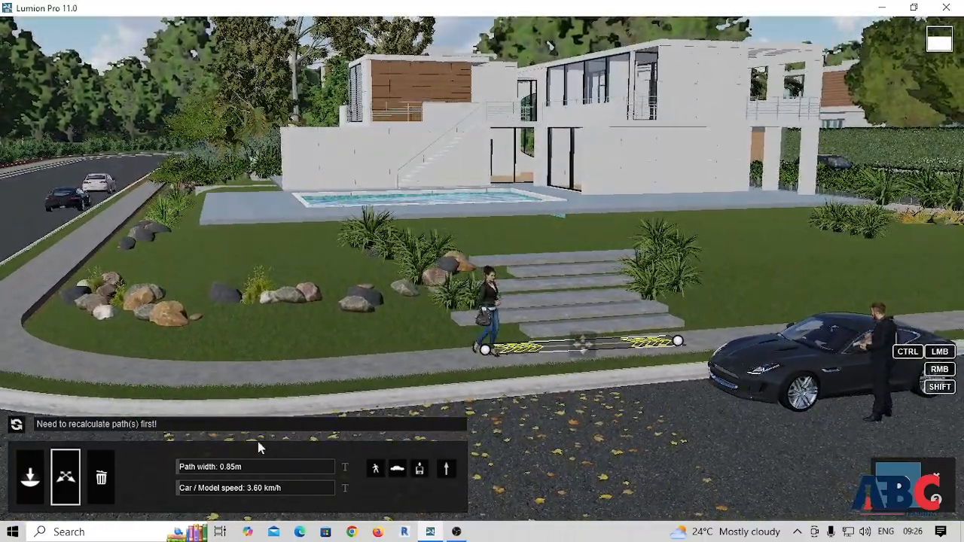
{"action": "left_click", "coordinate": [883, 491]}
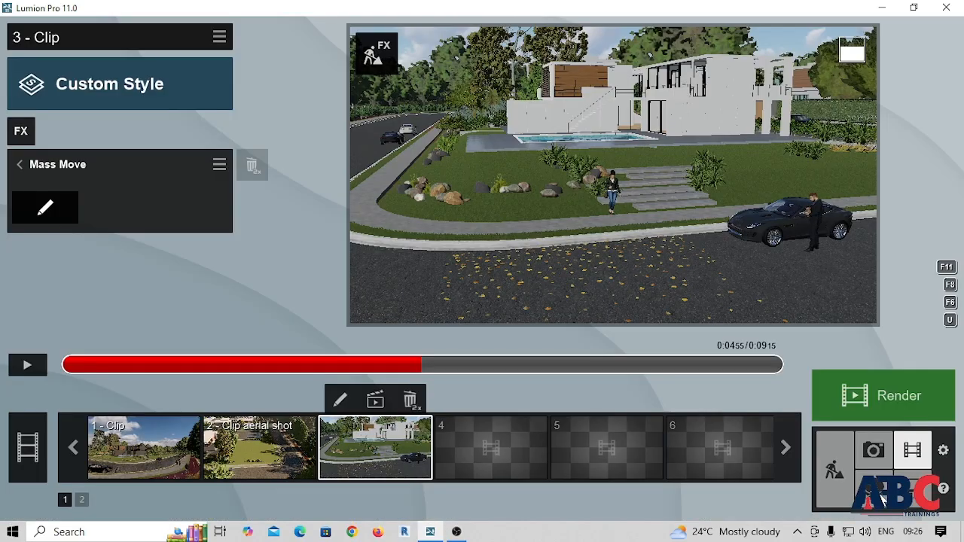
Widen the sidewalk Mass Move path to 3.09 m, turn off its people and cars, save, and preview the clip
{"action": "left_click", "coordinate": [45, 208]}
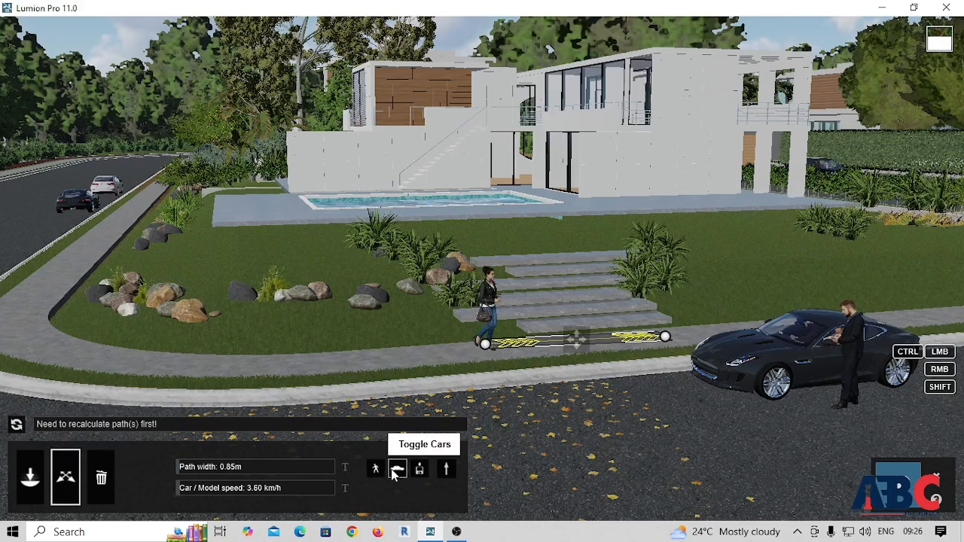
{"action": "left_click_drag", "start_coordinate": [183, 472], "coordinate": [199, 476]}
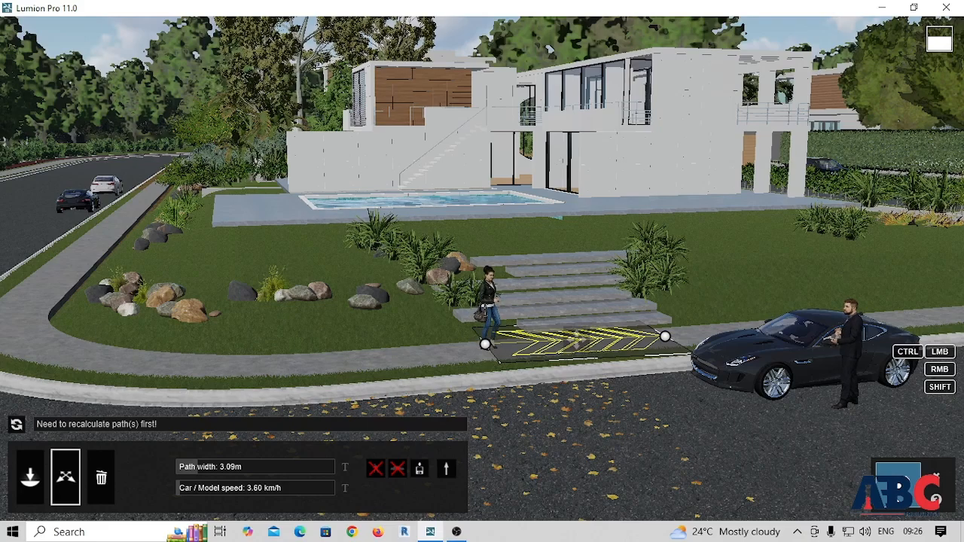
{"action": "left_click", "coordinate": [898, 482]}
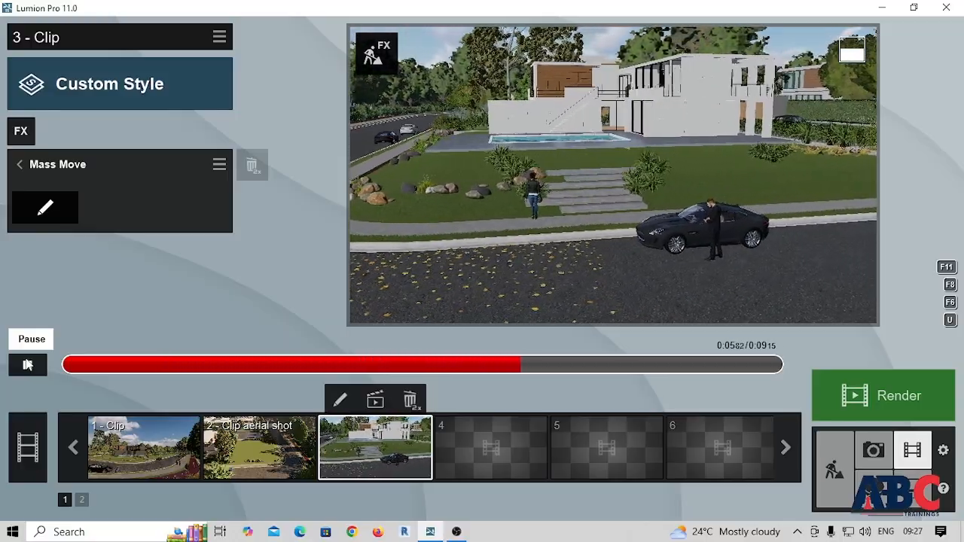
Render the entire clip 3 as an HD 1280x720 MP4 at 25 frames per second, saved as "animation 2"
{"action": "left_click", "coordinate": [376, 403]}
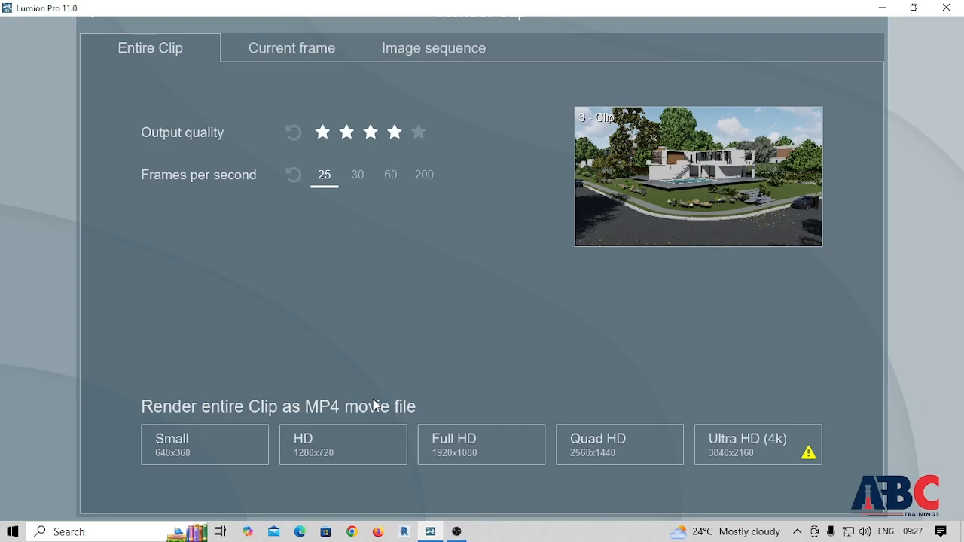
{"action": "left_click", "coordinate": [351, 448]}
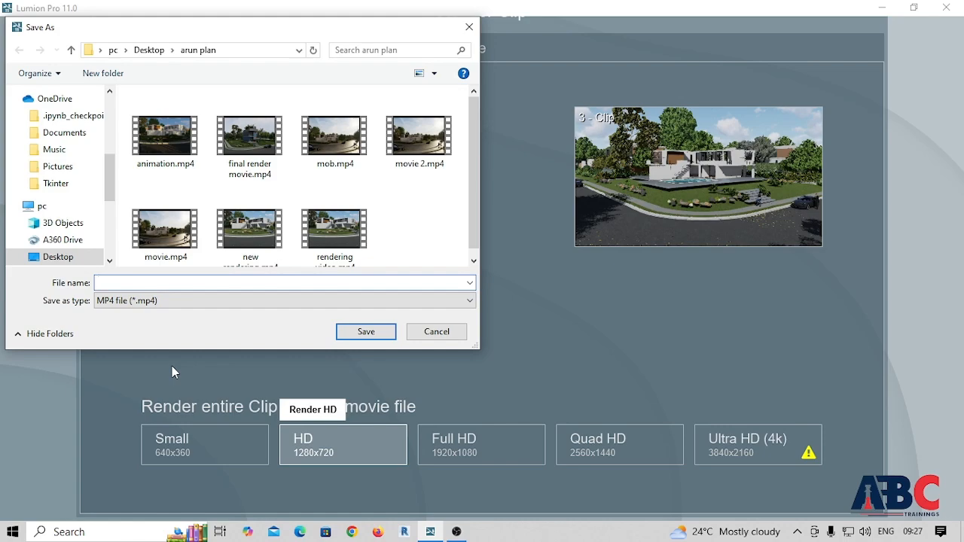
{"action": "type", "text": "animation 2"}
{"action": "left_click", "coordinate": [366, 332]}
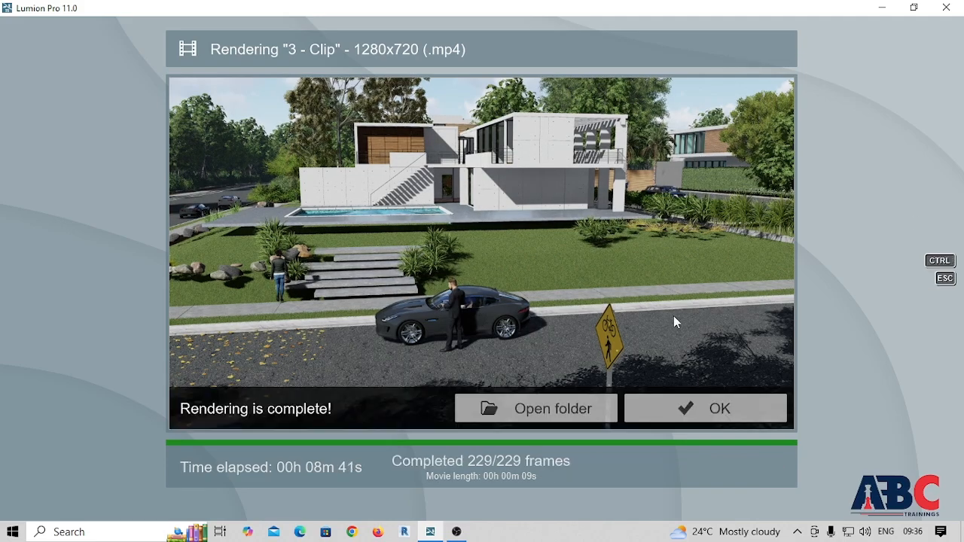
Open the render's output folder and play animation 2.mp4 in Media Player to review the finished clip
{"action": "left_click", "coordinate": [551, 409]}
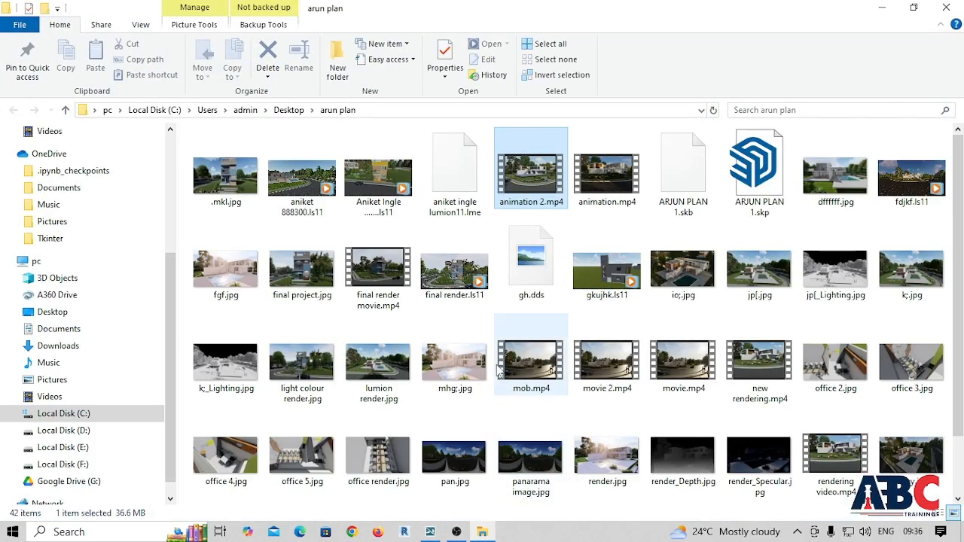
{"action": "double_click", "coordinate": [540, 188]}
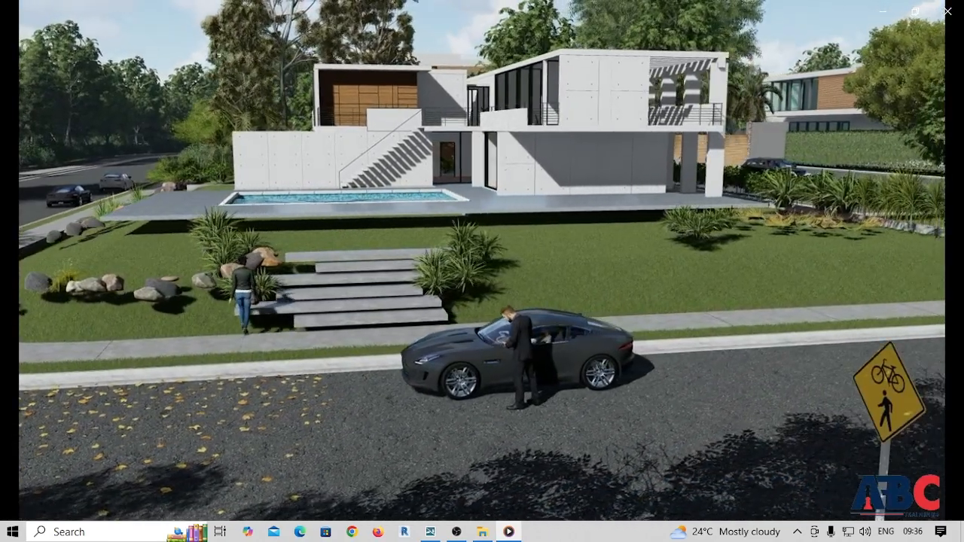
{"action": "mouse_move", "coordinate": [451, 158]}
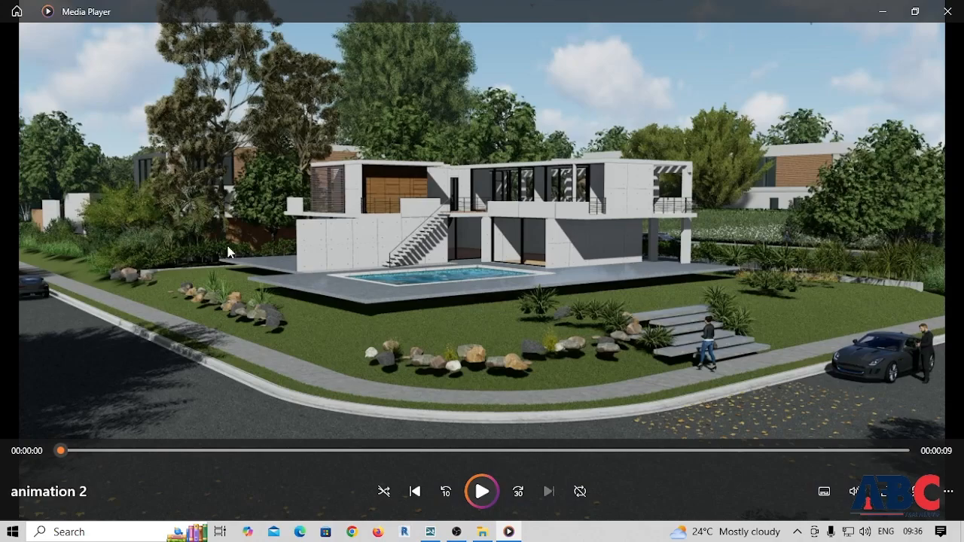
{"action": "left_click", "coordinate": [482, 492]}
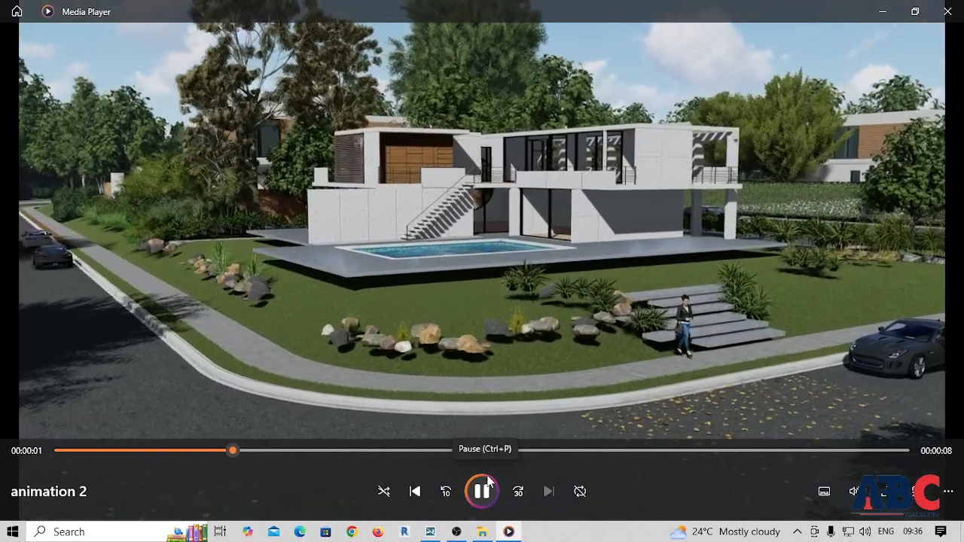